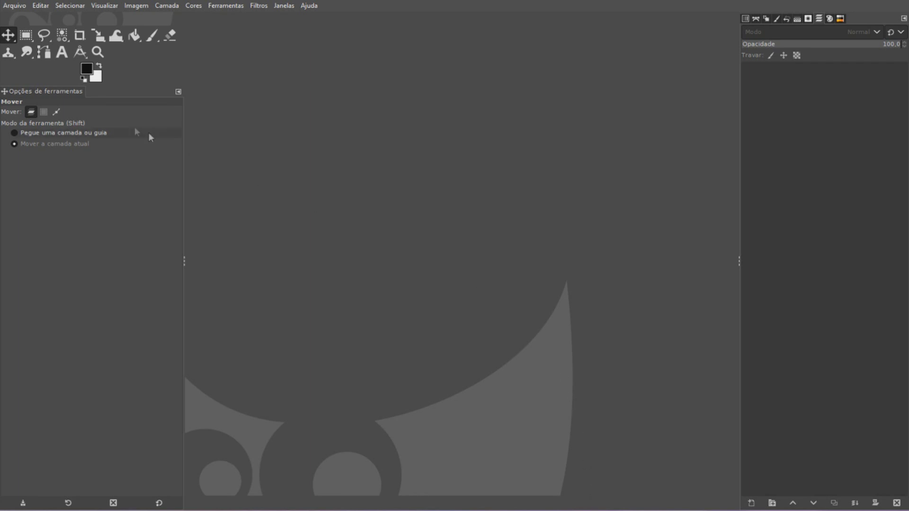
# Step: Open the image mona-lisa-1107620_1920.jpg and add an alpha channel to its layer
pyautogui.click(19, 6)
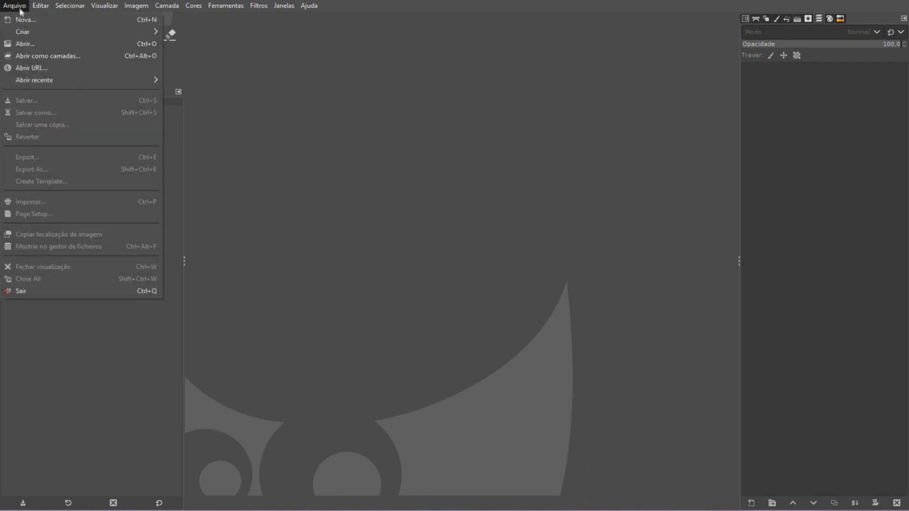
pyautogui.click(25, 44)
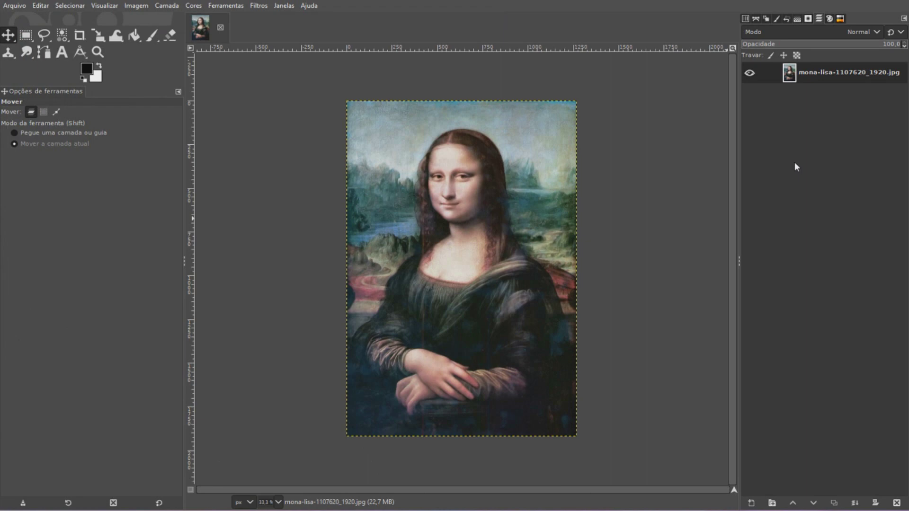
pyautogui.rightClick(780, 79)
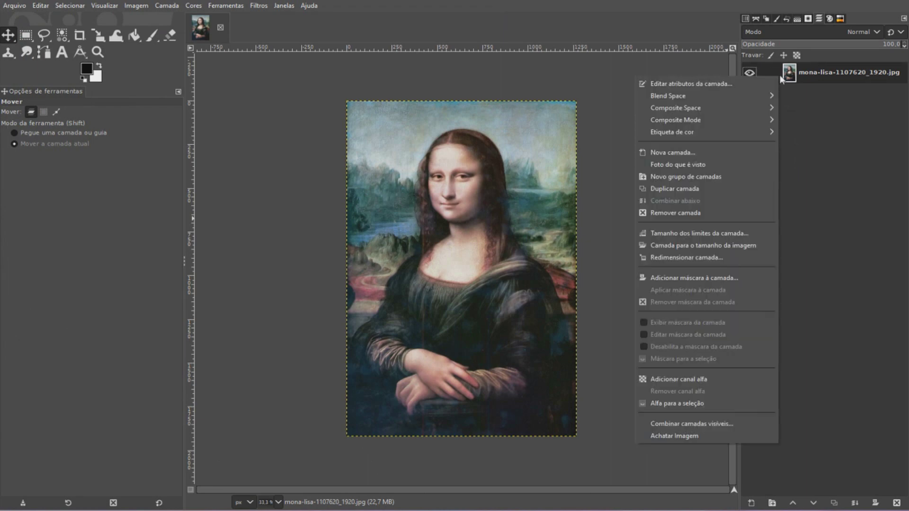
pyautogui.click(711, 379)
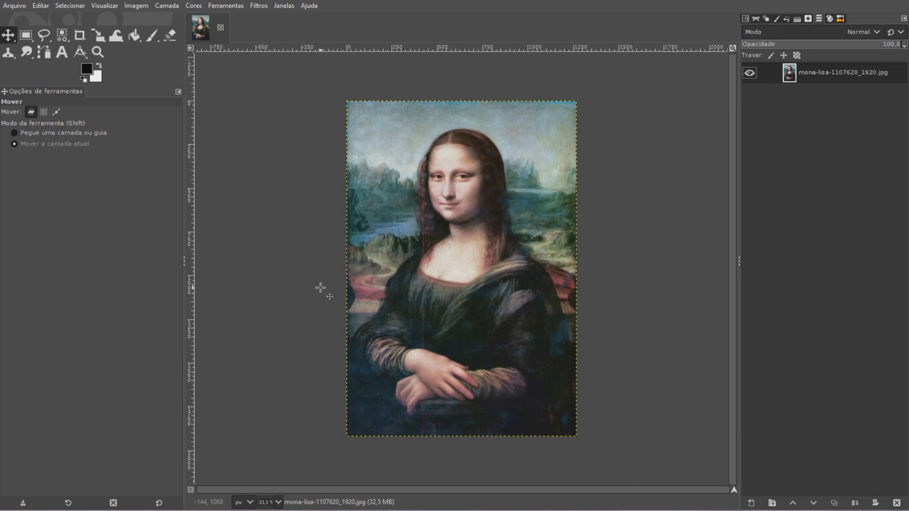
# Step: Duplicate the Mona Lisa layer and hide the original layer, leaving the Paths tool active
pyautogui.hotkey('shift', 'ctrl', 'd')
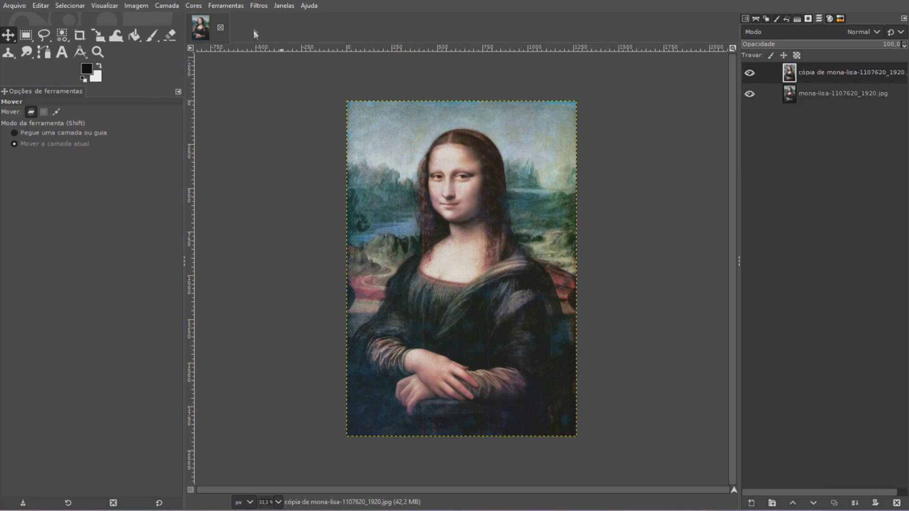
pyautogui.click(749, 94)
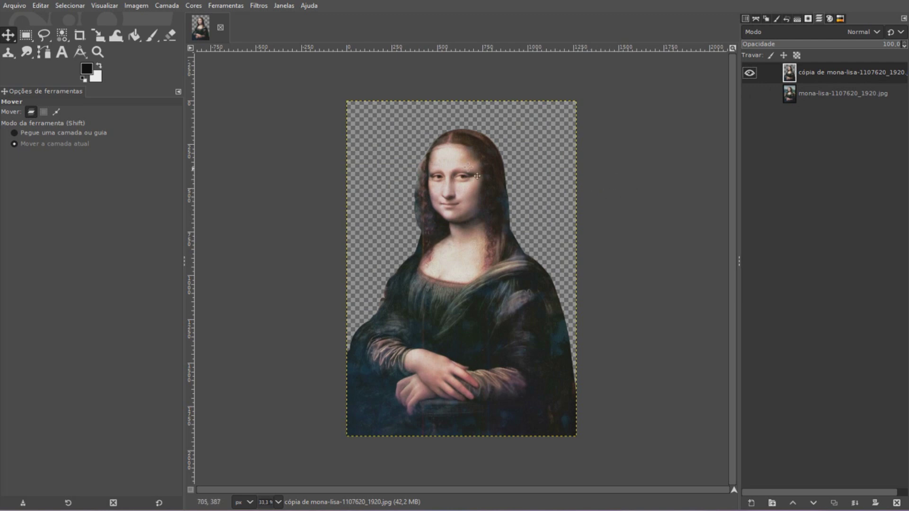
pyautogui.click(46, 52)
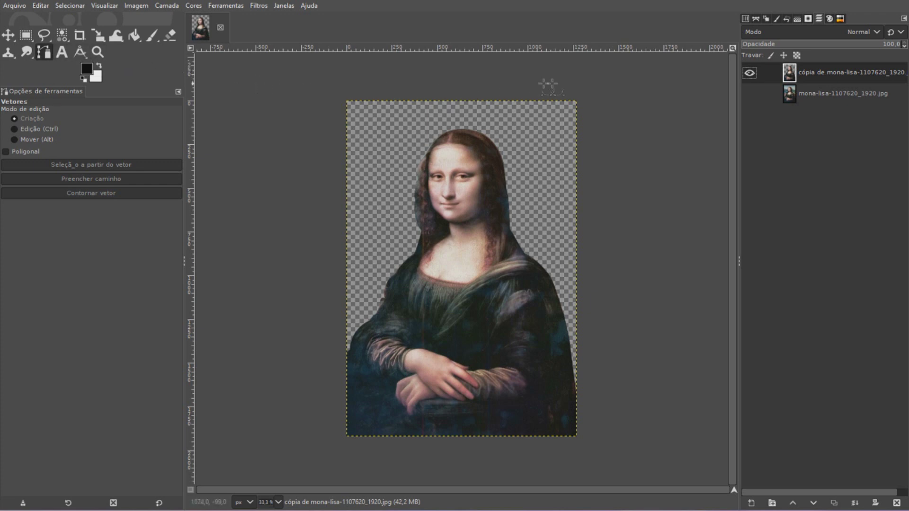
# Step: Duplicate the cut-out figure layer, and link and hide the copy underneath
pyautogui.rightClick(824, 75)
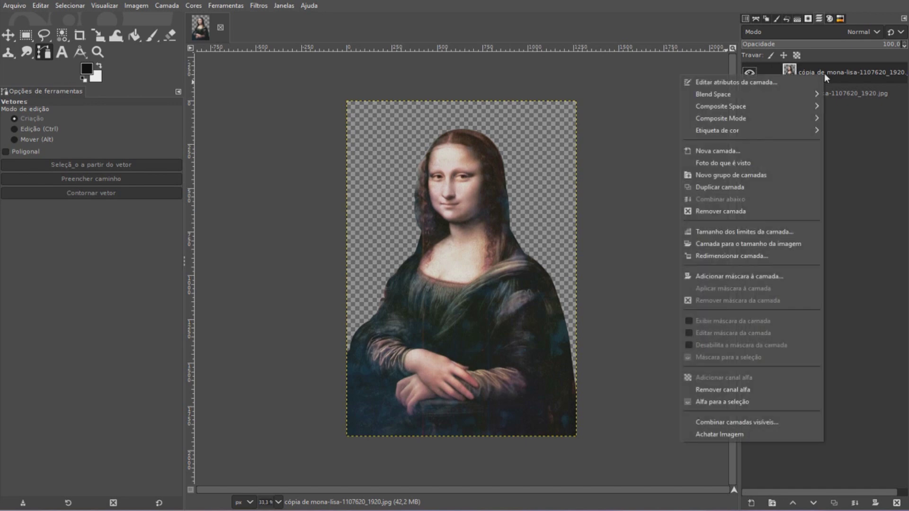
pyautogui.click(737, 188)
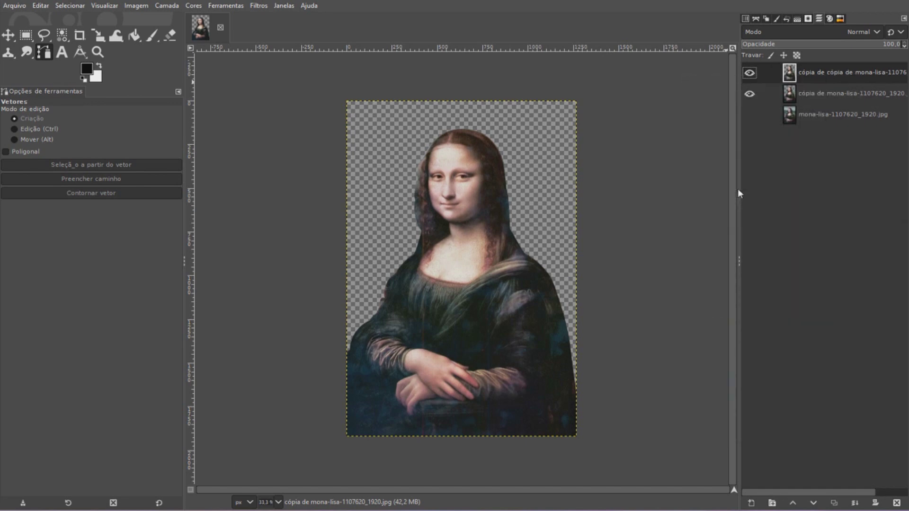
pyautogui.click(763, 94)
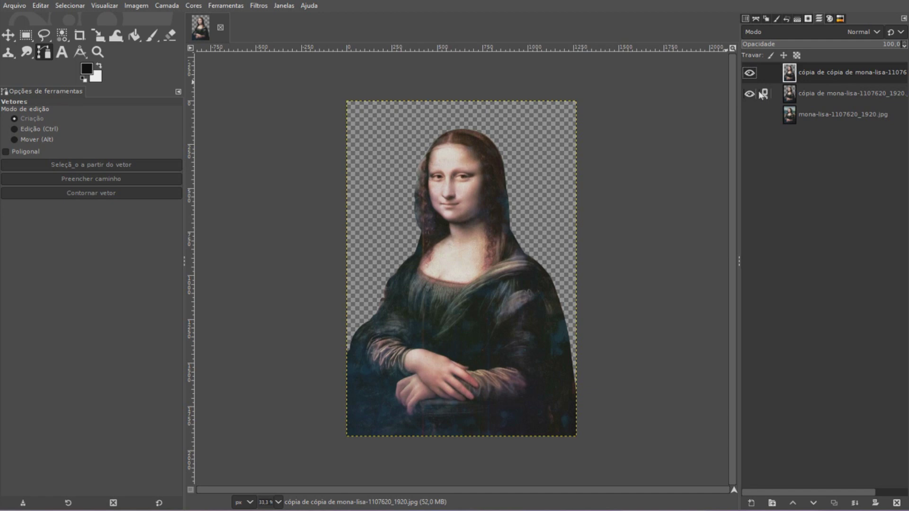
pyautogui.click(750, 95)
# Step: Apply a Threshold with a lower limit of 158 to the uppermost cut-out layer
pyautogui.click(193, 5)
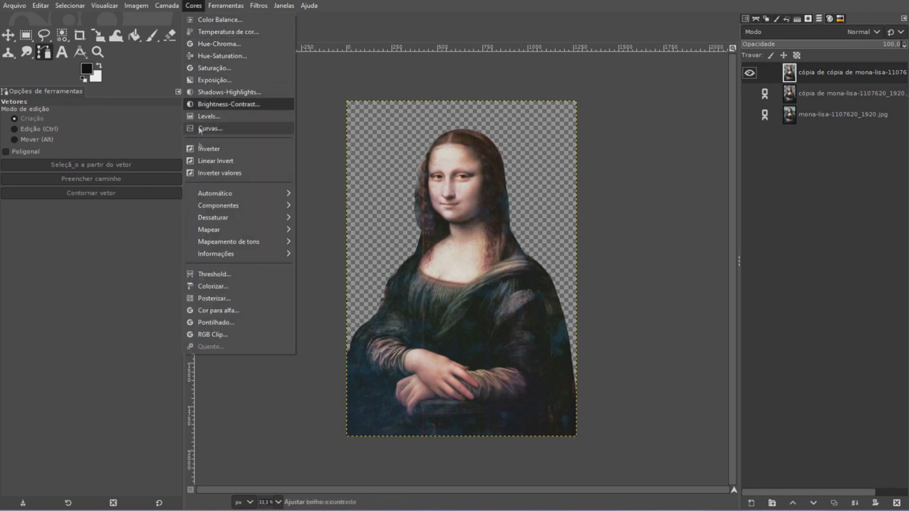
pyautogui.click(220, 273)
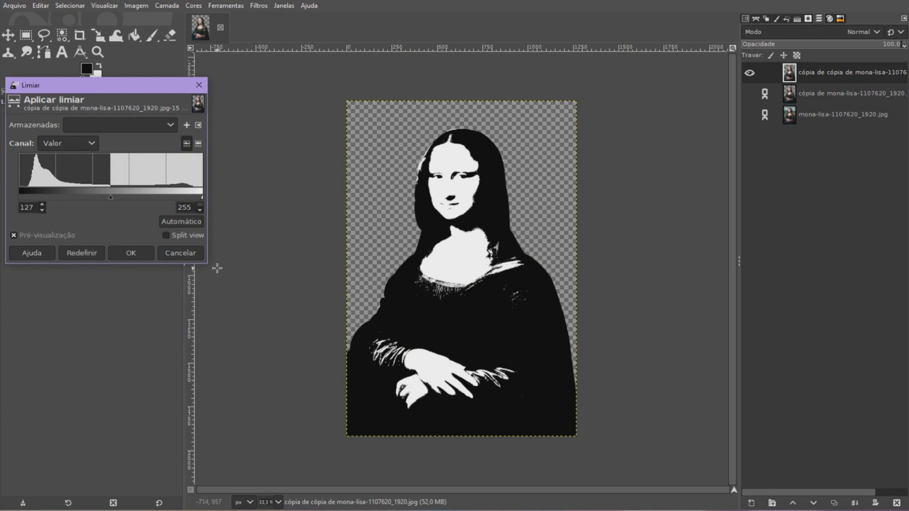
pyautogui.moveTo(110, 197); pyautogui.dragTo(134, 199)
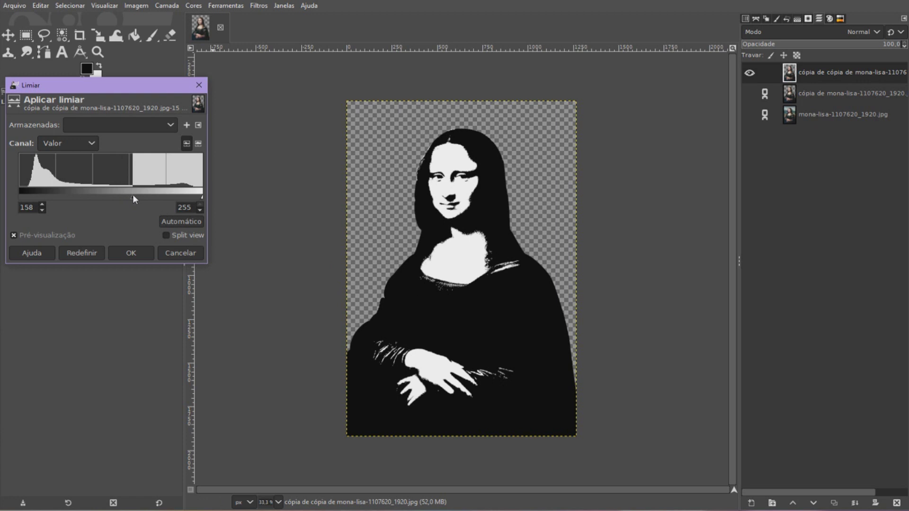
pyautogui.click(143, 252)
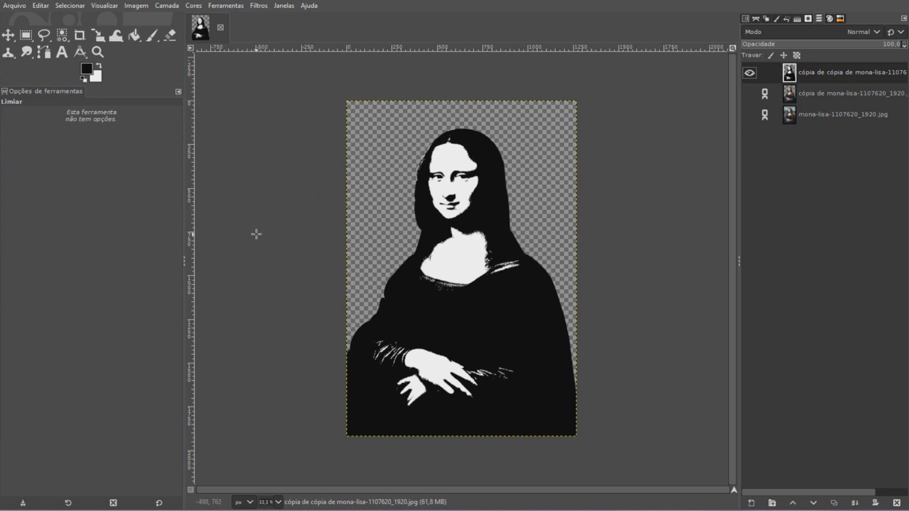
# Step: Set the Text tool's colour to the pink f20ad4
pyautogui.click(62, 52)
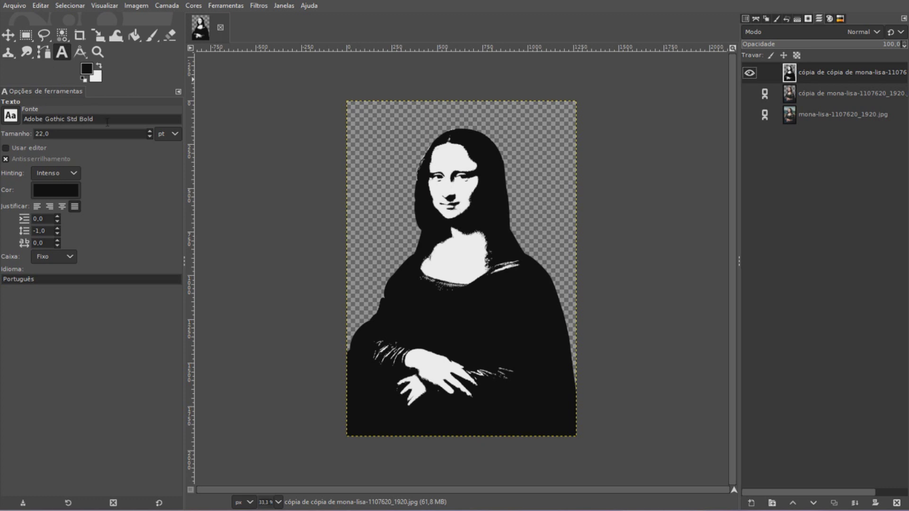
pyautogui.click(57, 190)
pyautogui.click(162, 244)
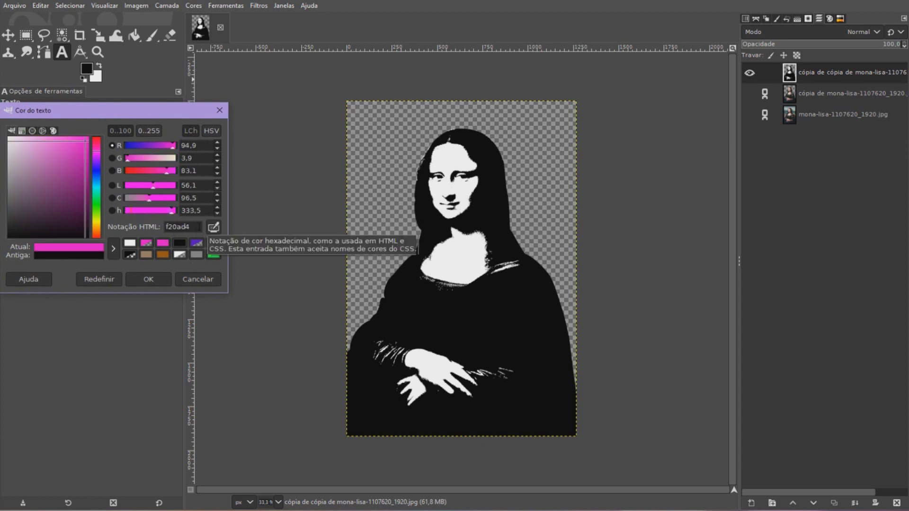
pyautogui.click(153, 277)
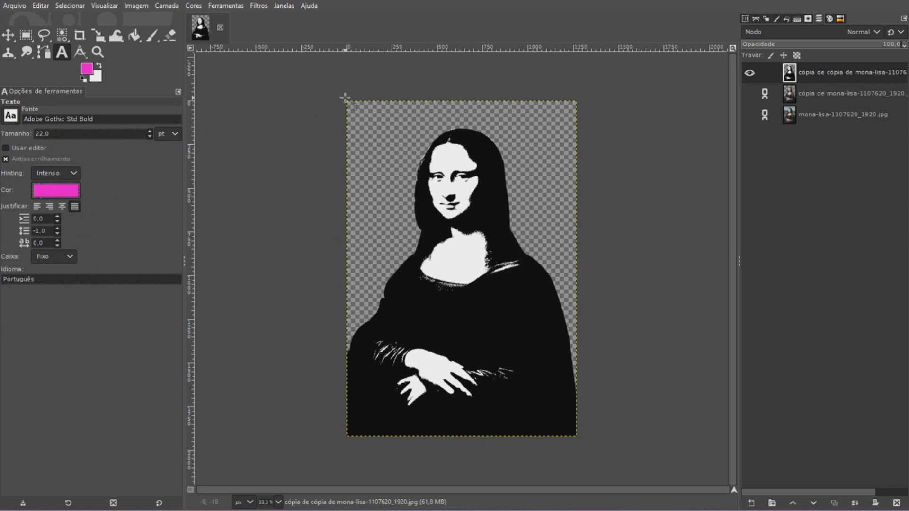
# Step: Create a text box covering the whole image, with an 18 px font size and filled justification
pyautogui.moveTo(346, 98); pyautogui.dragTo(582, 443)
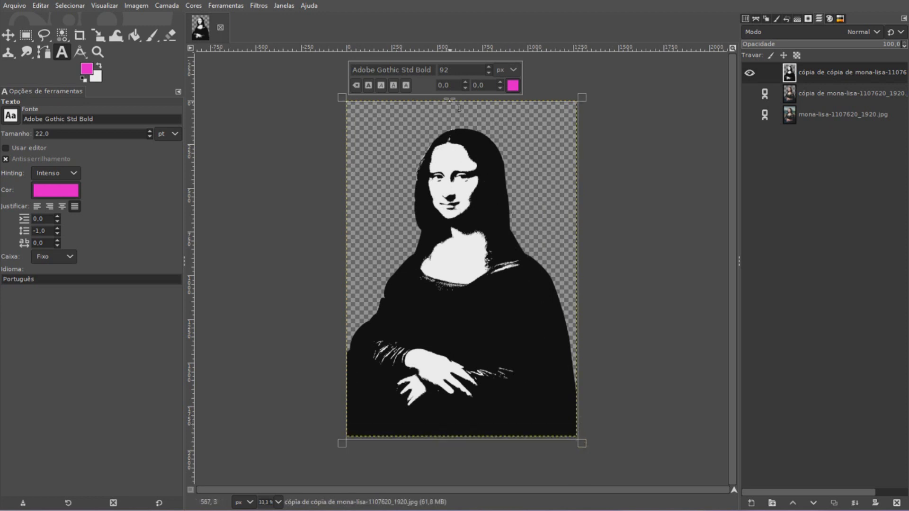
pyautogui.doubleClick(439, 71)
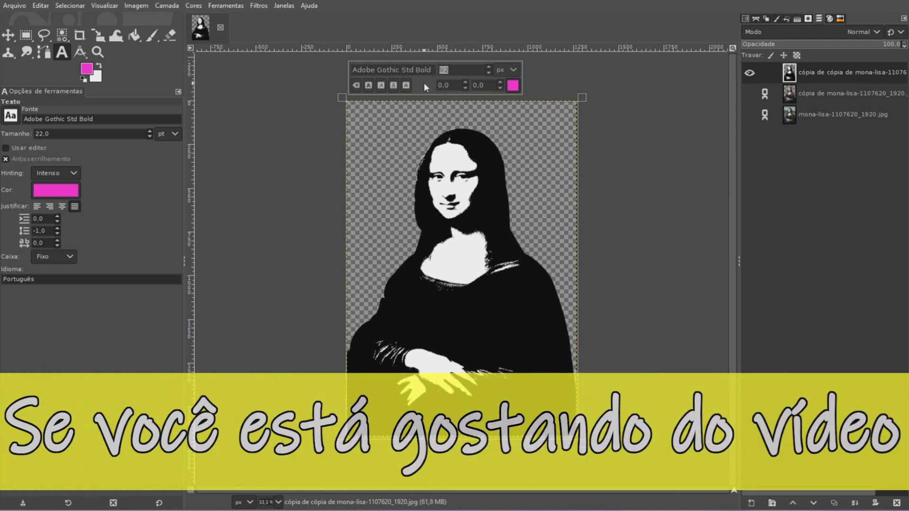
pyautogui.write('18')
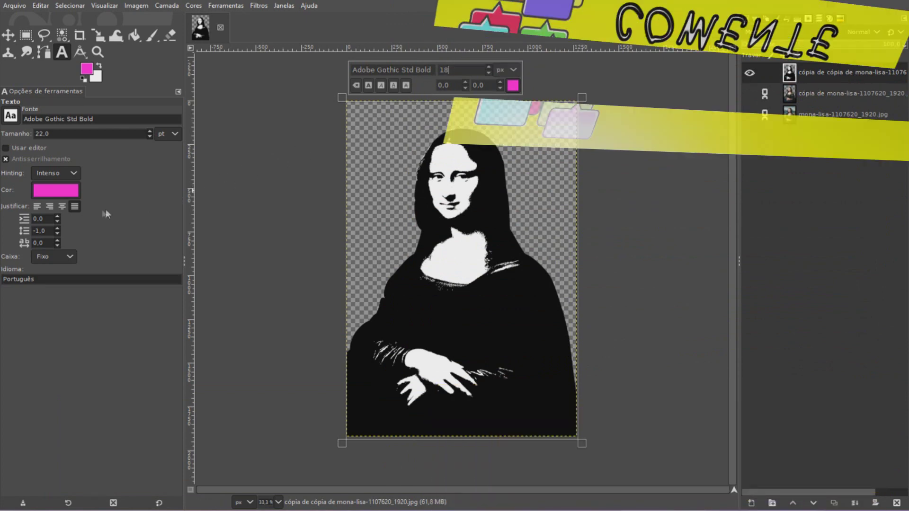
pyautogui.click(74, 206)
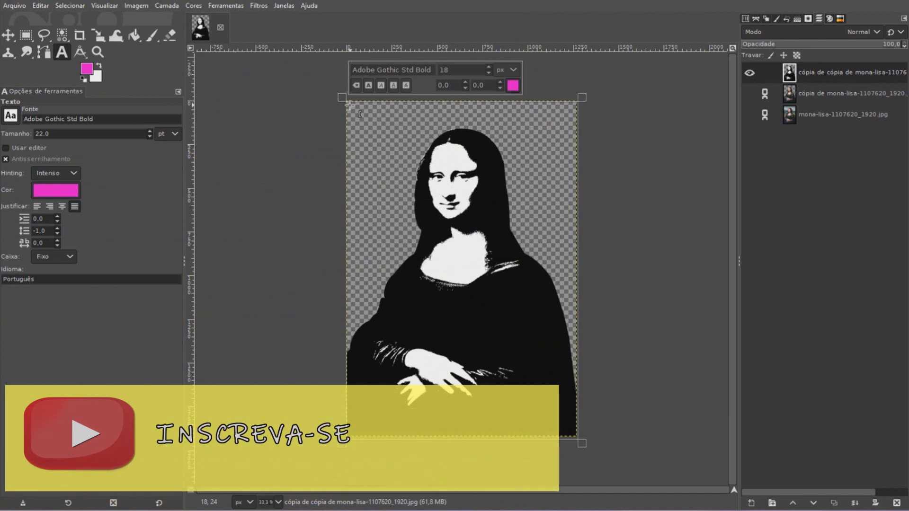
# Step: Write a line of text beginning "mais uma vez o texto será digitado" across the full width of the text box
pyautogui.write('mais')
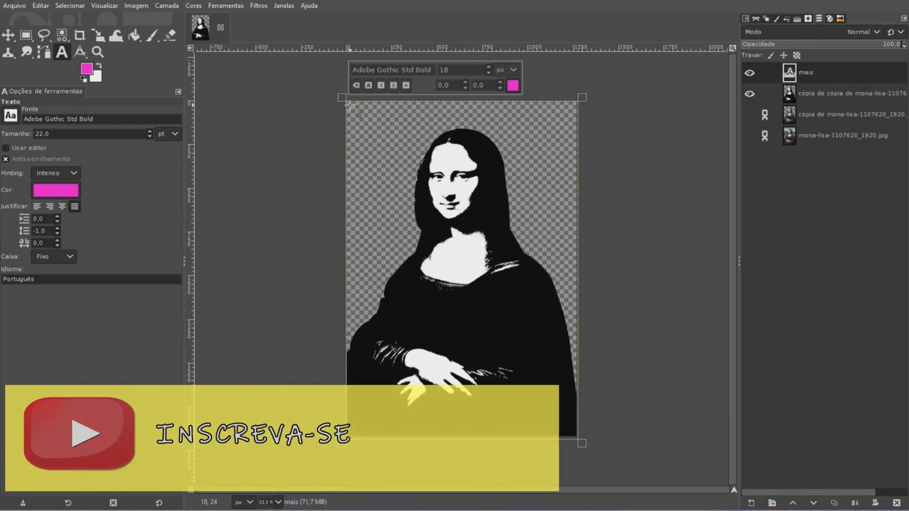
pyautogui.write(' uma')
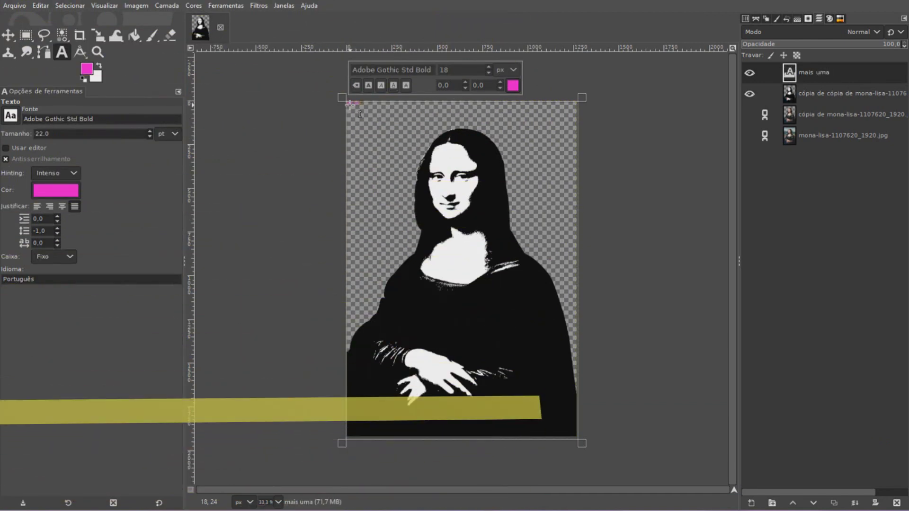
pyautogui.write(' vez o te')
pyautogui.write('x')
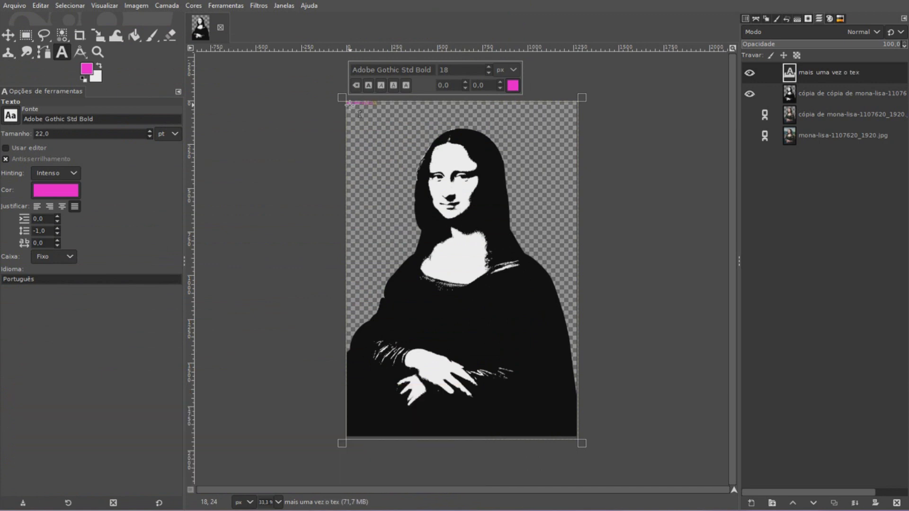
pyautogui.write('to será digitado')
pyautogui.write('ado no')
pyautogui.write('asndo ')
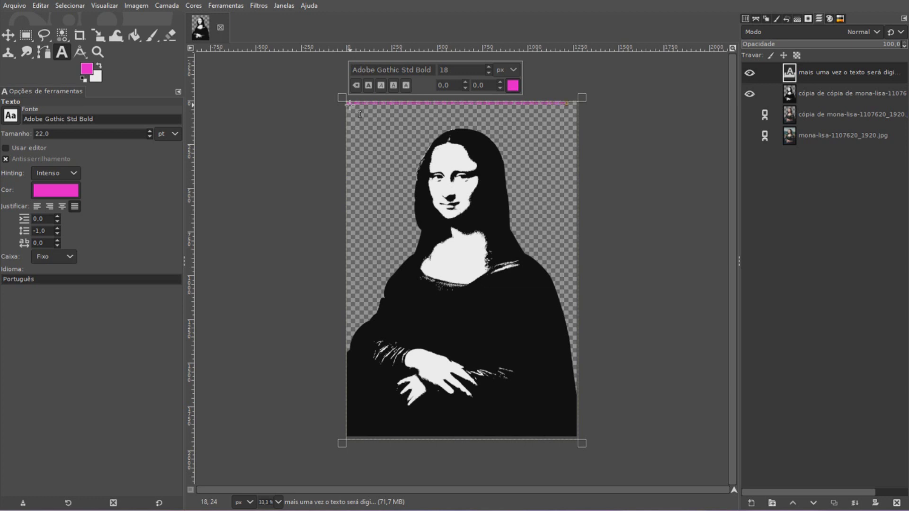
pyautogui.write('te')
# Step: Copy the whole line of text and repeat it until it fills the text box, then finish text editing
pyautogui.hotkey('ctrl', 'a')
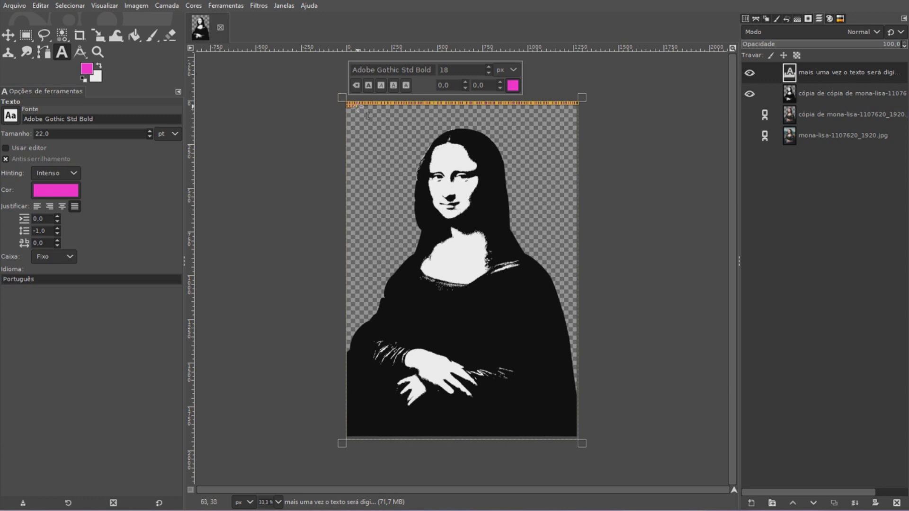
pyautogui.click(357, 105)
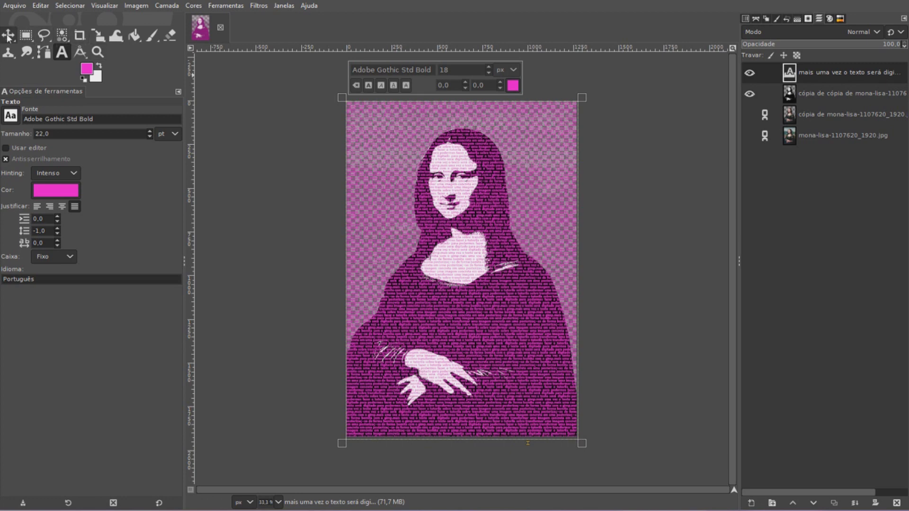
pyautogui.click(8, 36)
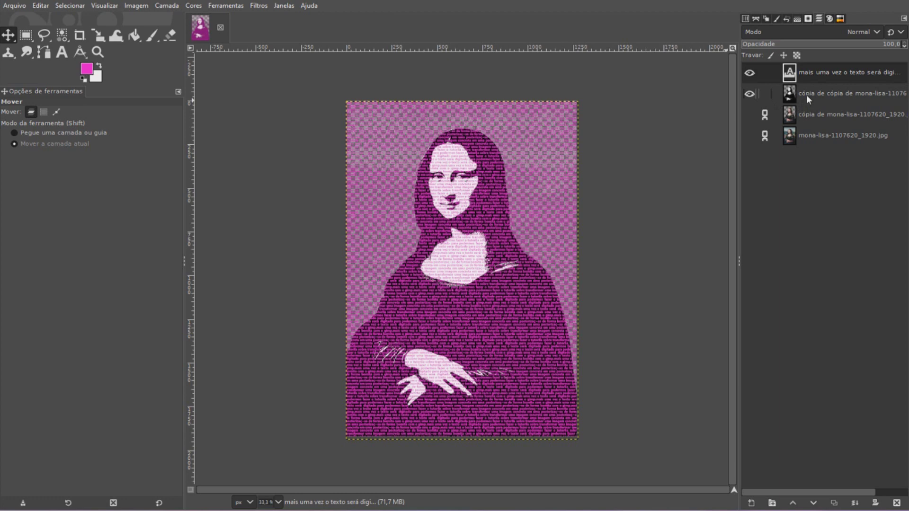
# Step: With the text layer hidden, select the threshold layer's black areas by colour in add mode and invert the selection
pyautogui.click(748, 72)
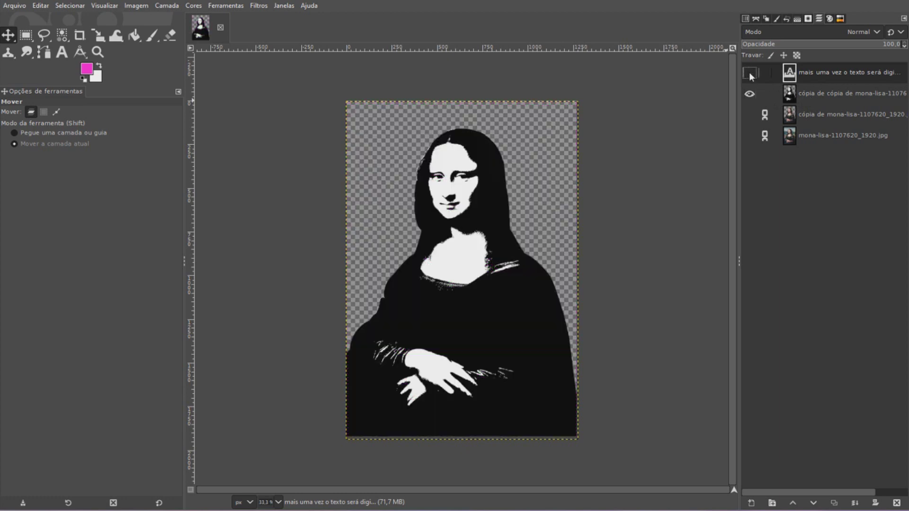
pyautogui.click(808, 93)
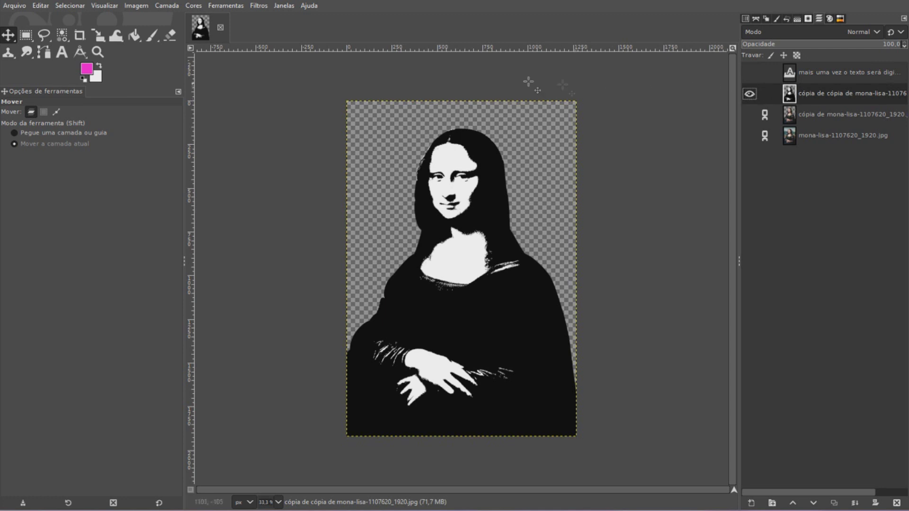
pyautogui.click(63, 35)
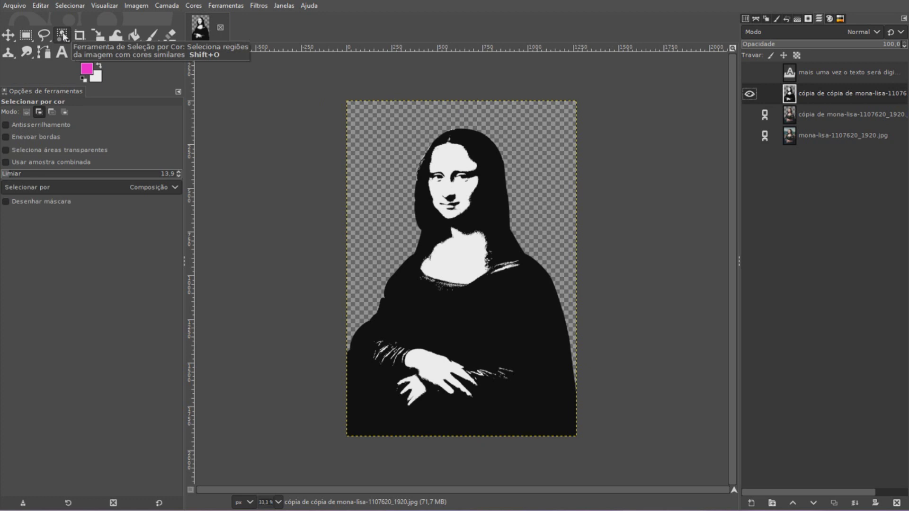
pyautogui.click(40, 112)
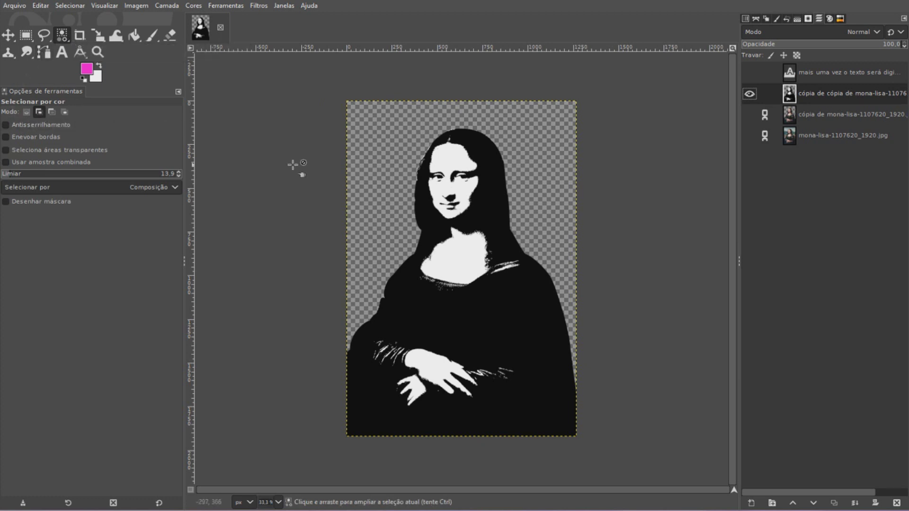
pyautogui.click(427, 215)
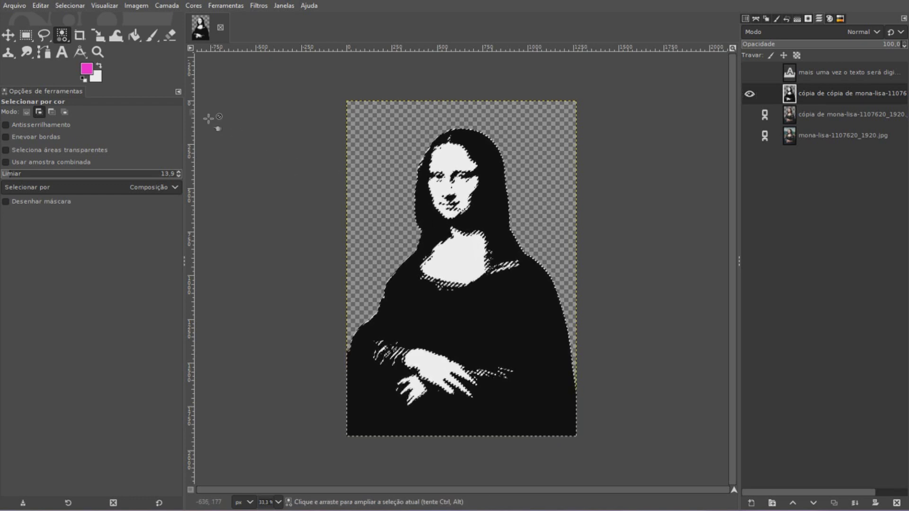
pyautogui.click(71, 6)
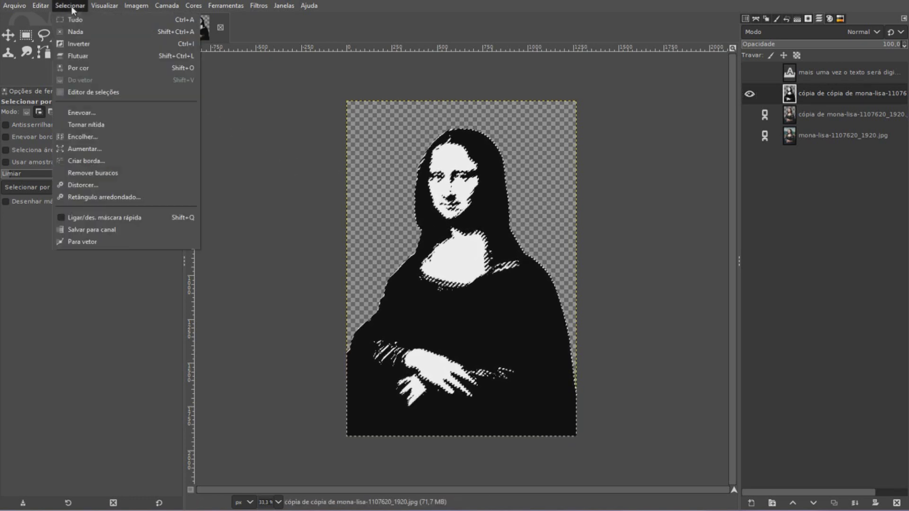
pyautogui.click(77, 43)
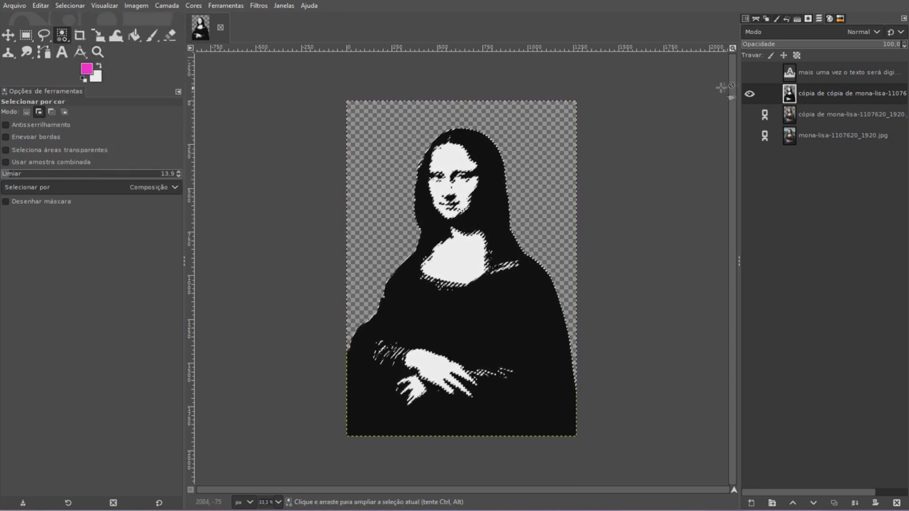
# Step: Show the text layer, delete the text inside the inverted selection, and clear the selection
pyautogui.click(822, 72)
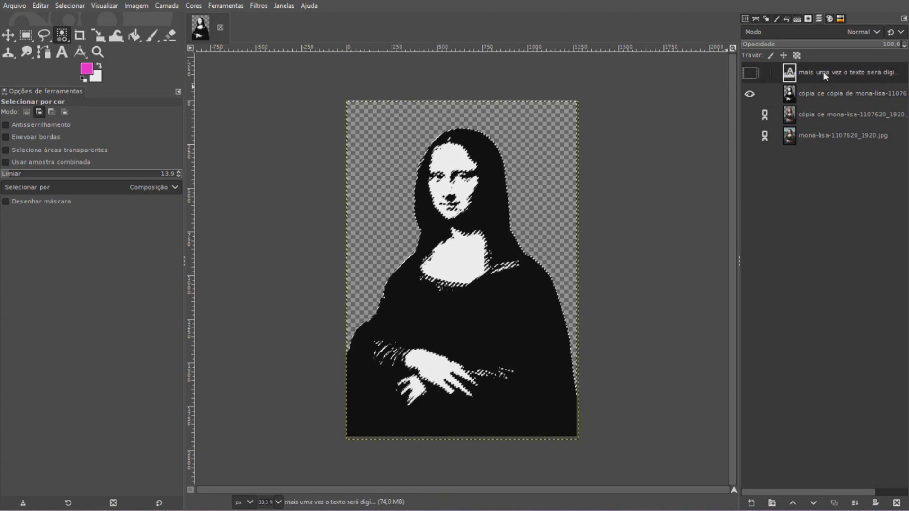
pyautogui.click(749, 73)
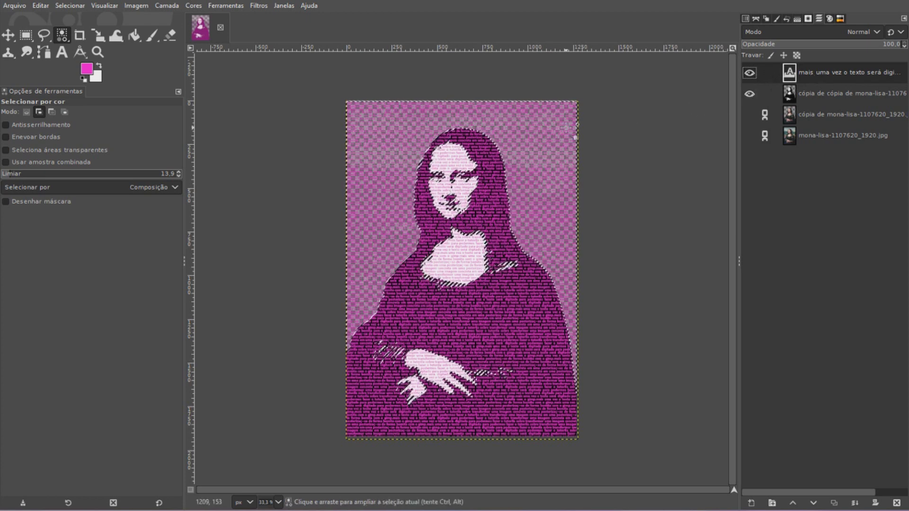
pyautogui.press('Delete')
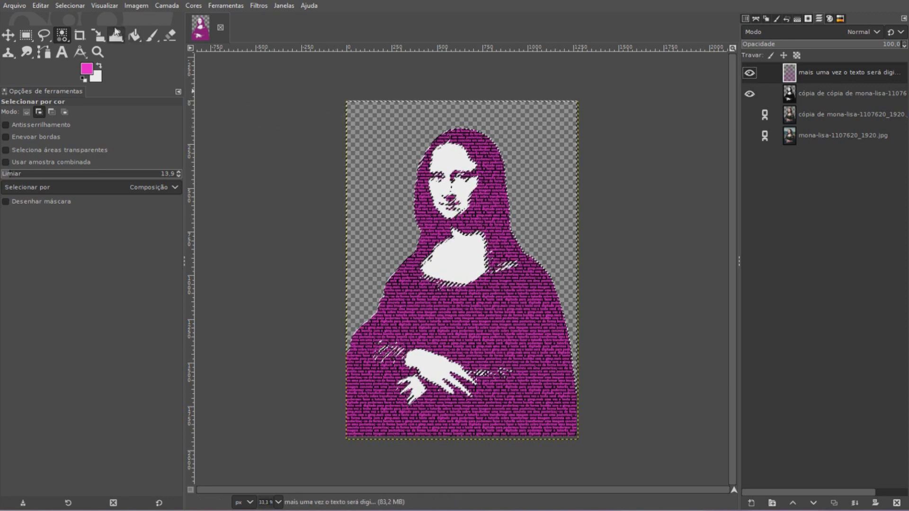
pyautogui.click(79, 5)
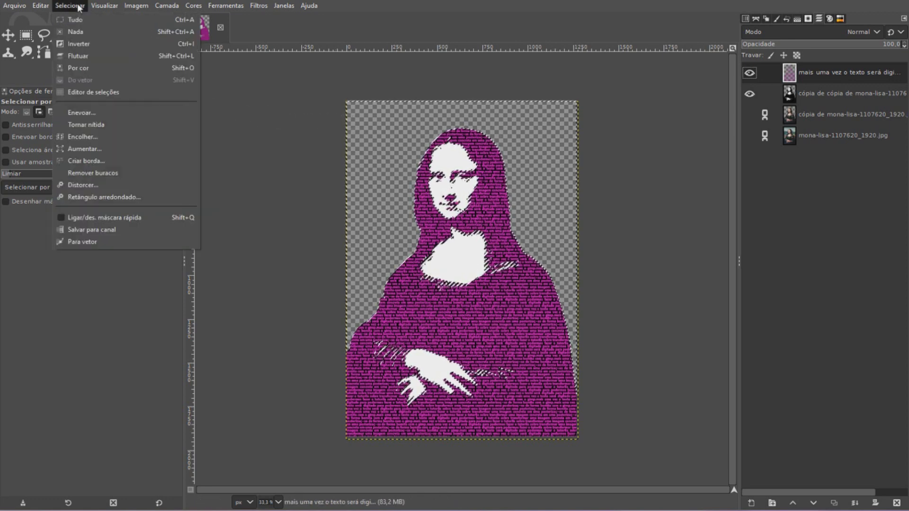
pyautogui.click(76, 31)
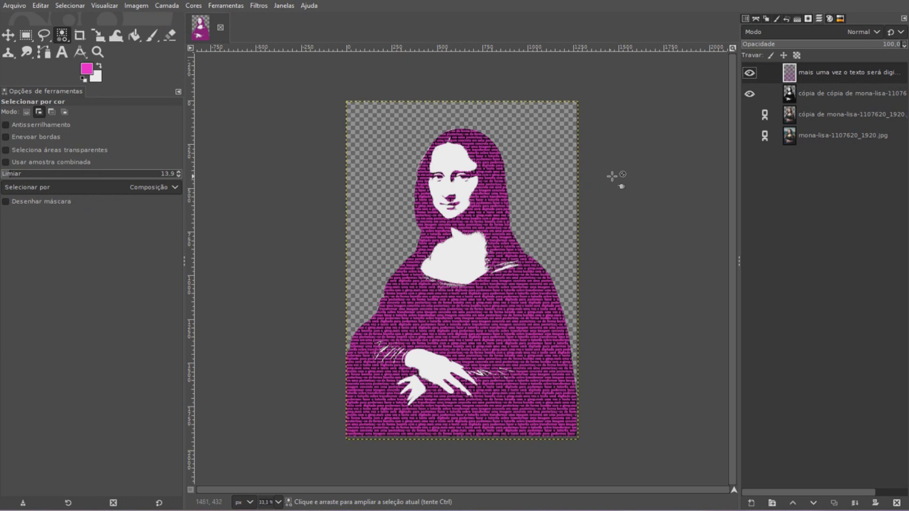
# Step: Hide the threshold layer and add a new white-filled layer at full image size directly beneath the text layer
pyautogui.click(750, 93)
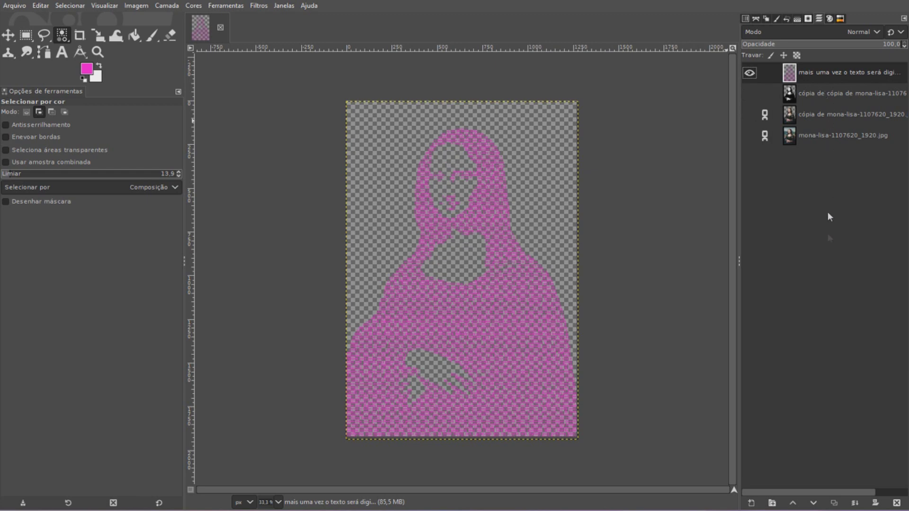
pyautogui.click(751, 502)
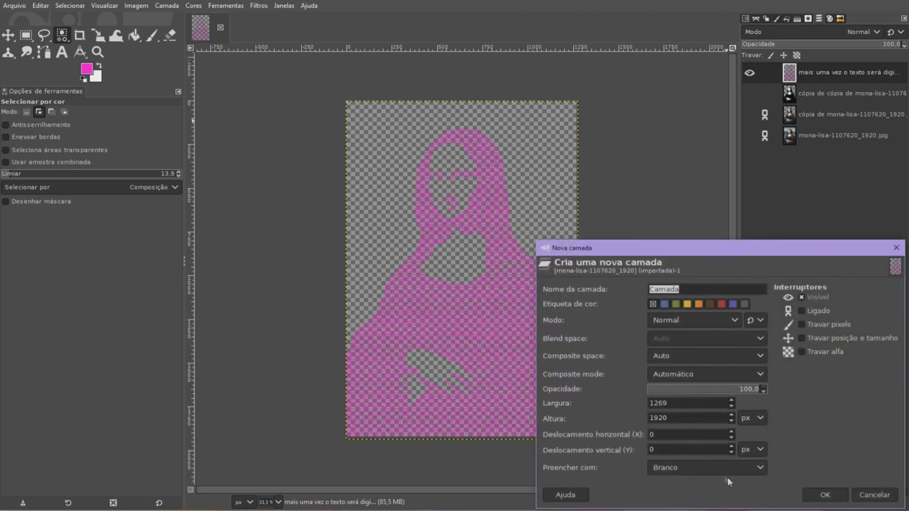
pyautogui.click(822, 495)
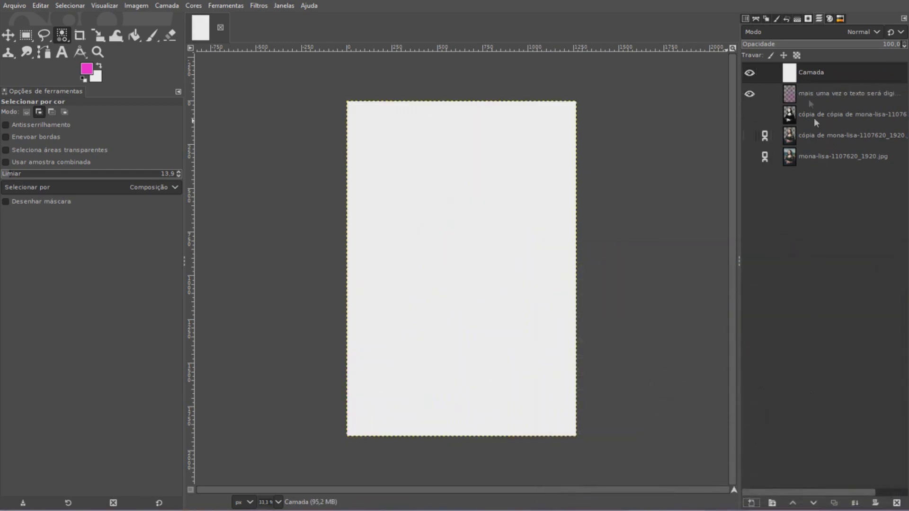
pyautogui.moveTo(808, 71); pyautogui.dragTo(814, 109)
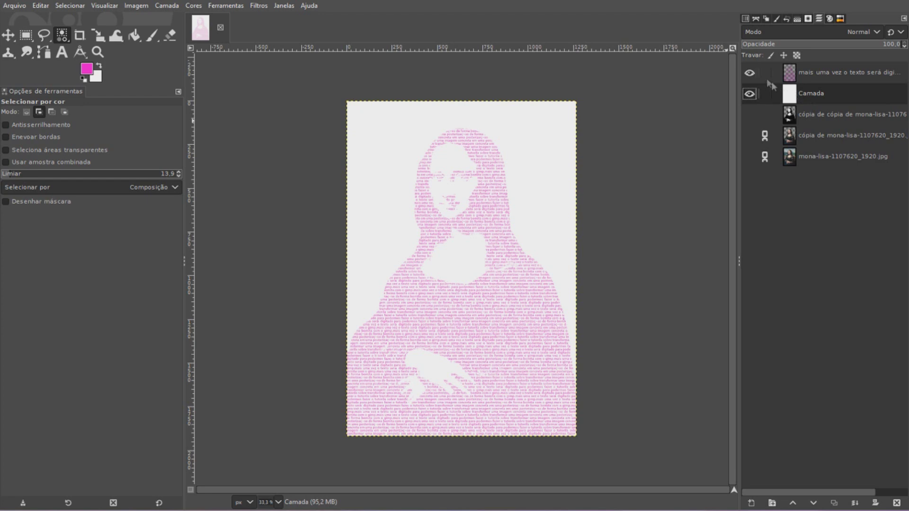
# Step: Brighten the text layer with Curves by raising the middle of the value curve
pyautogui.click(733, 48)
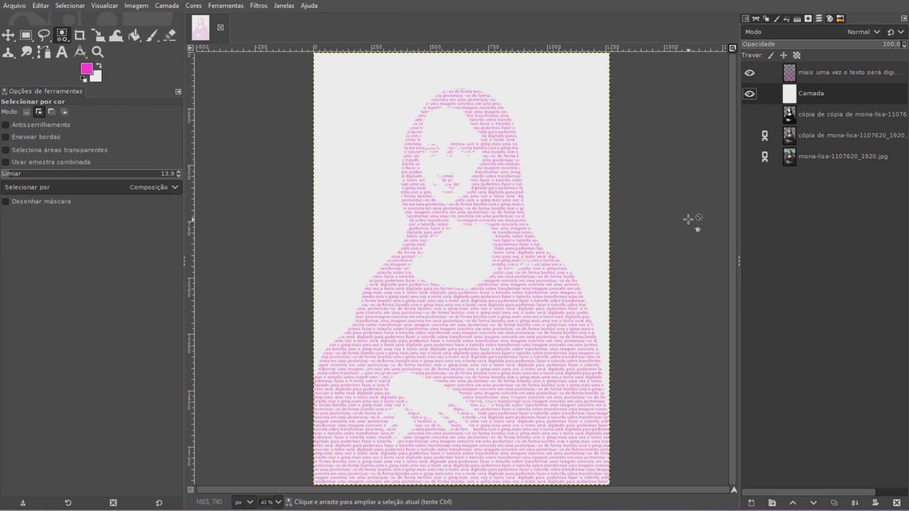
pyautogui.click(817, 74)
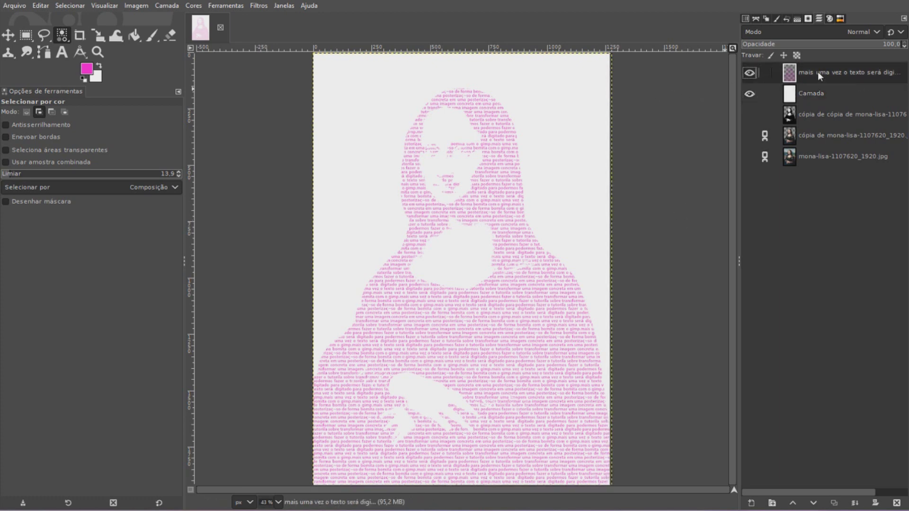
pyautogui.click(195, 5)
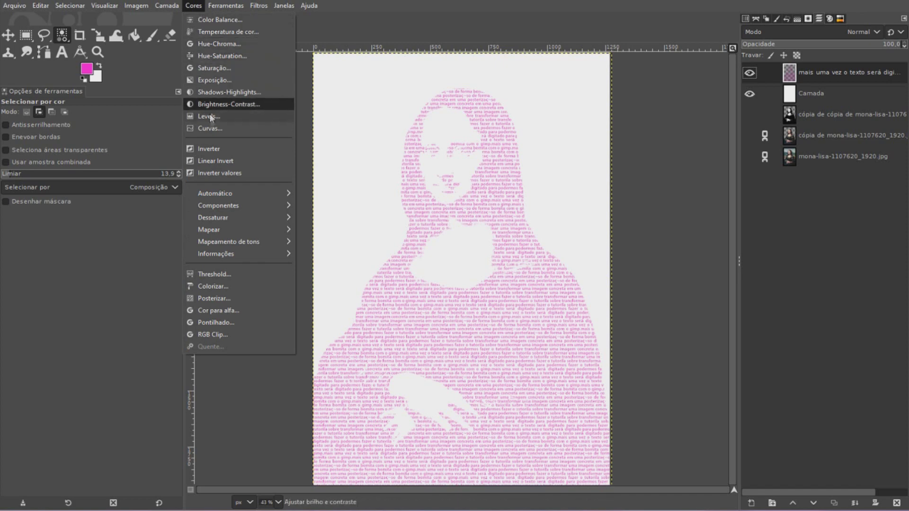
pyautogui.click(211, 129)
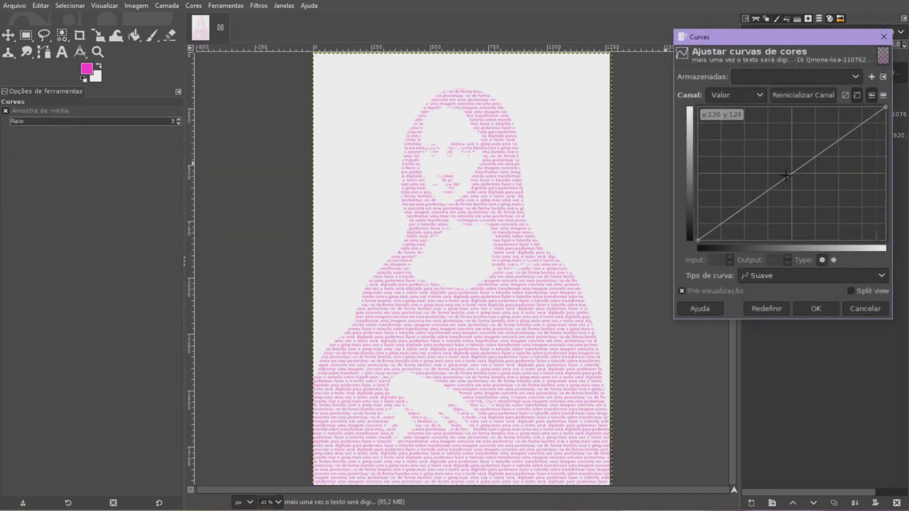
pyautogui.moveTo(787, 176); pyautogui.dragTo(860, 108)
pyautogui.click(833, 308)
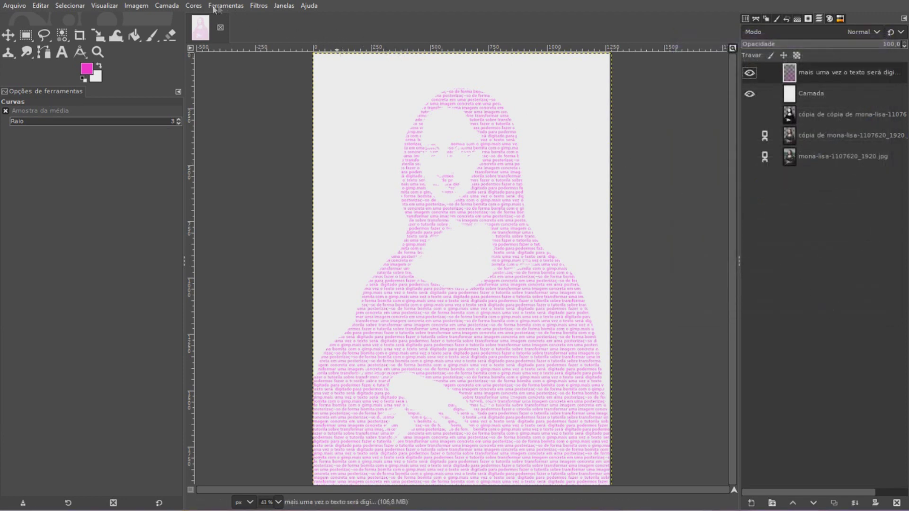
# Step: Apply an Exposure adjustment to the text layer with black level 0.100 and exposure 2.093
pyautogui.click(195, 6)
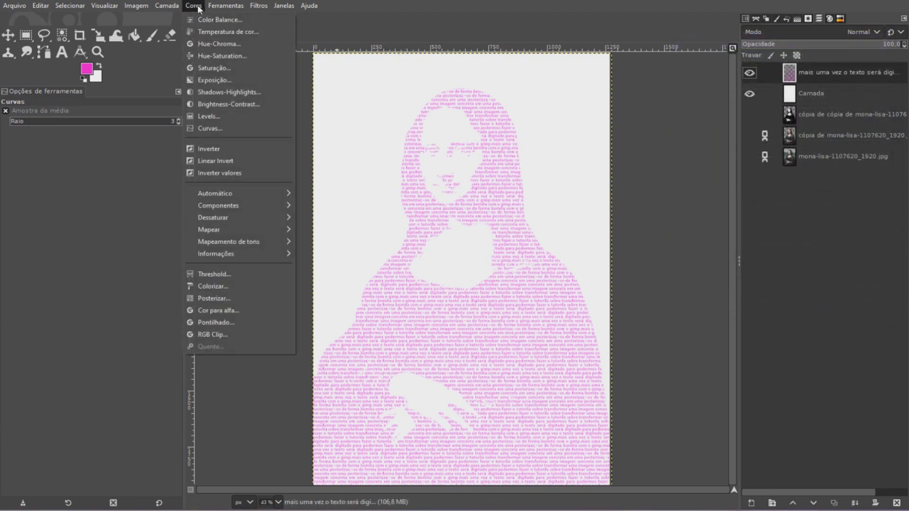
pyautogui.click(218, 82)
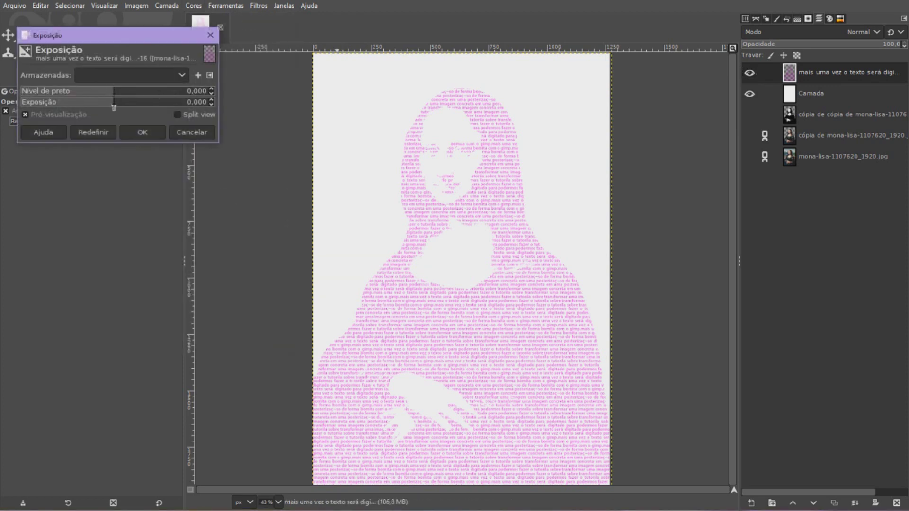
pyautogui.moveTo(113, 103); pyautogui.dragTo(286, 82)
pyautogui.moveTo(118, 90); pyautogui.dragTo(313, 78)
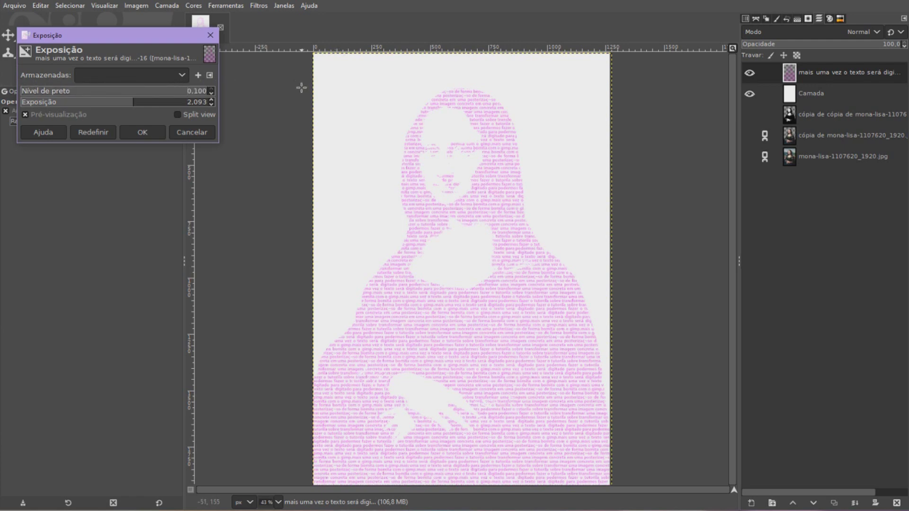
pyautogui.click(153, 132)
# Step: Adjust the text layer's brightness to 17 and contrast to 127
pyautogui.click(193, 5)
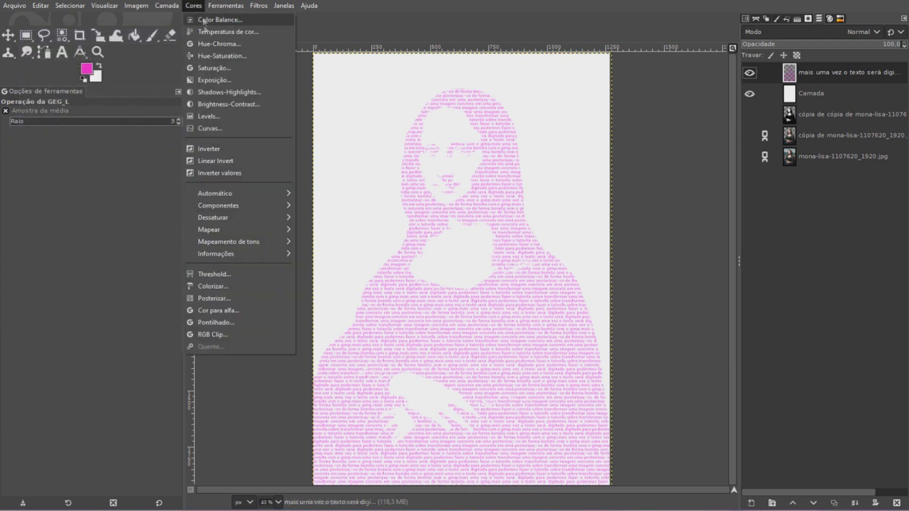
pyautogui.click(220, 103)
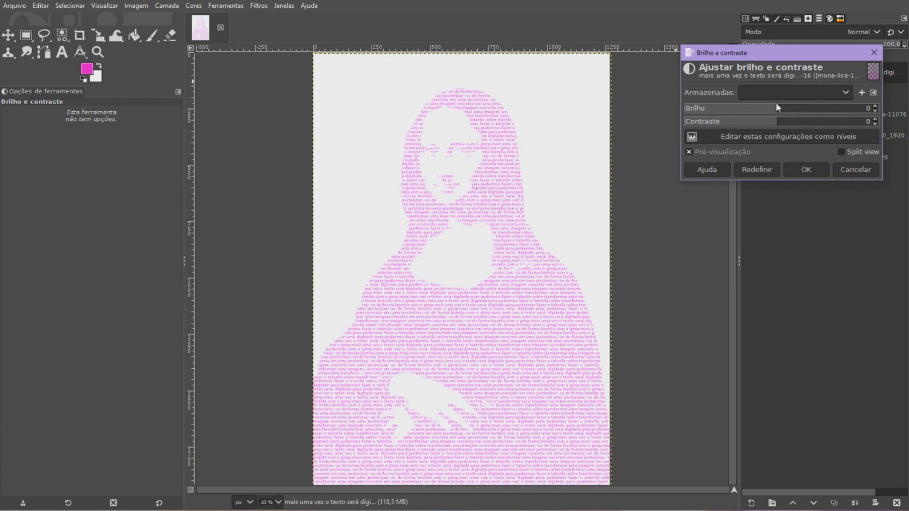
pyautogui.moveTo(774, 111); pyautogui.dragTo(906, 118)
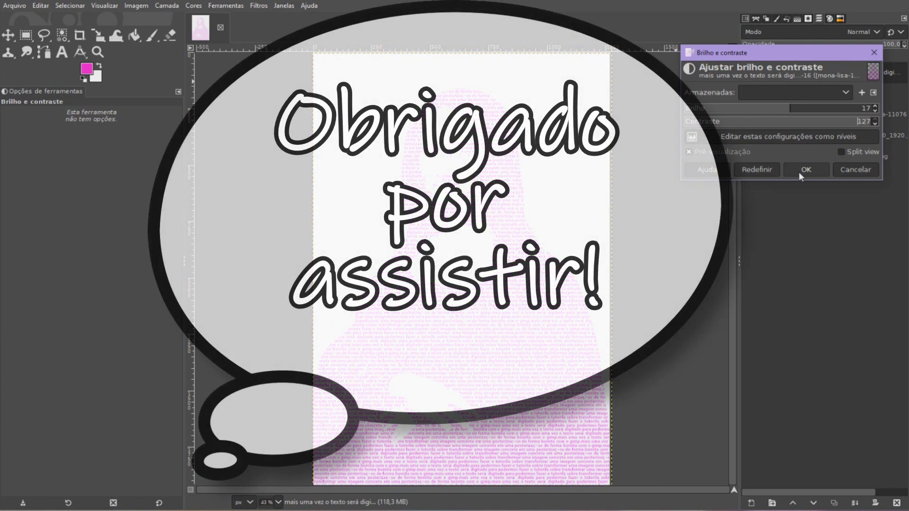
pyautogui.click(805, 169)
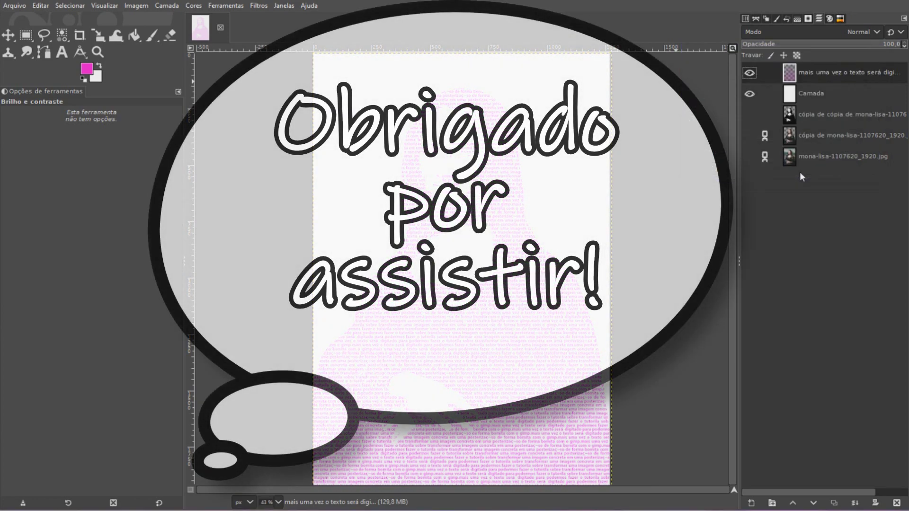